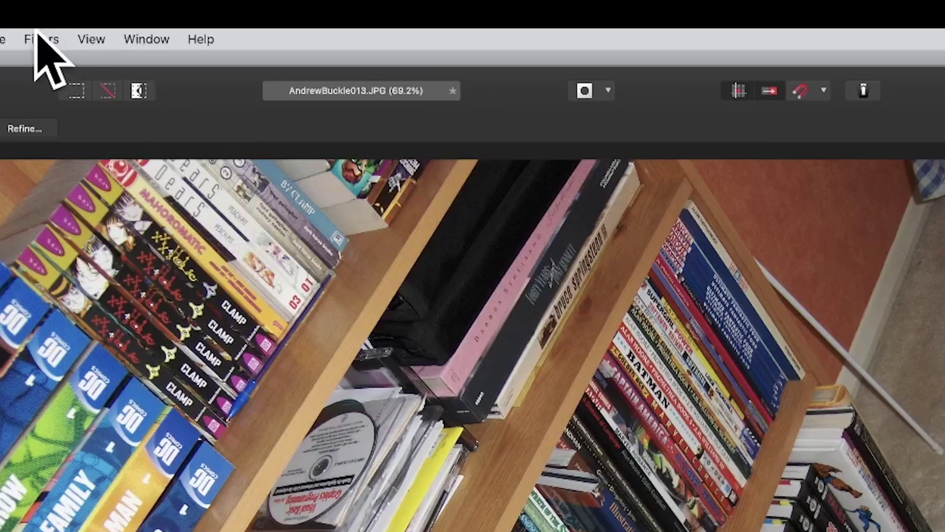
- Apply a 50 px Gaussian Blur to the whole bookshelf photo
left_click(268, 6)
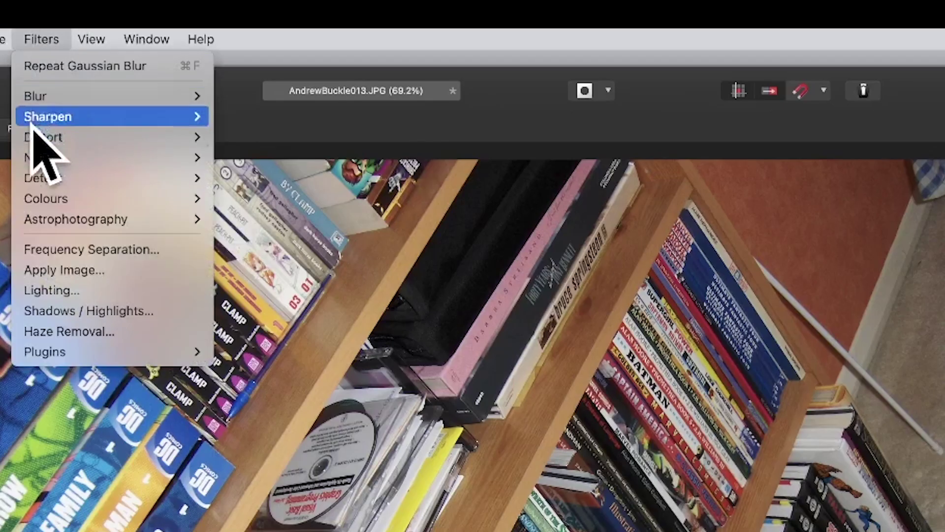
mouse_move(74, 99)
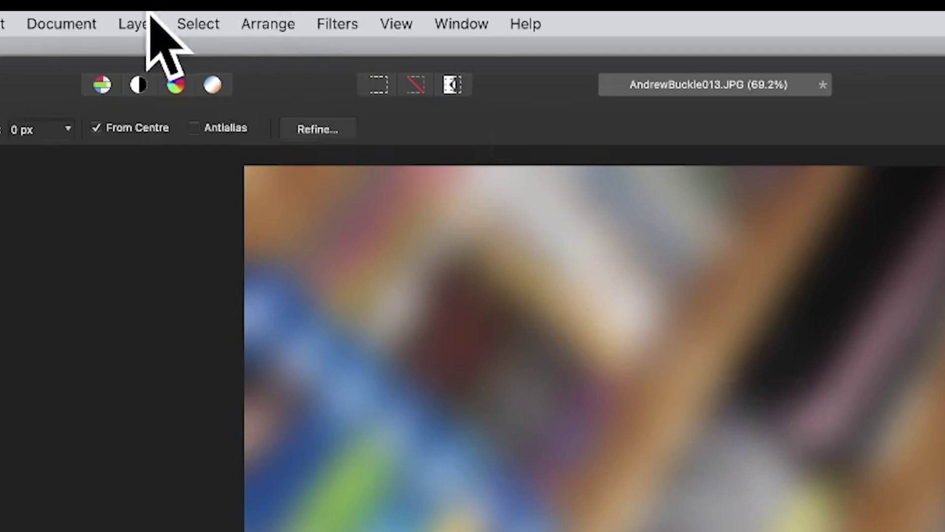
- Open Layer > Fade Gaussian Blur and raise the fade from 50% to 100%
left_click(136, 23)
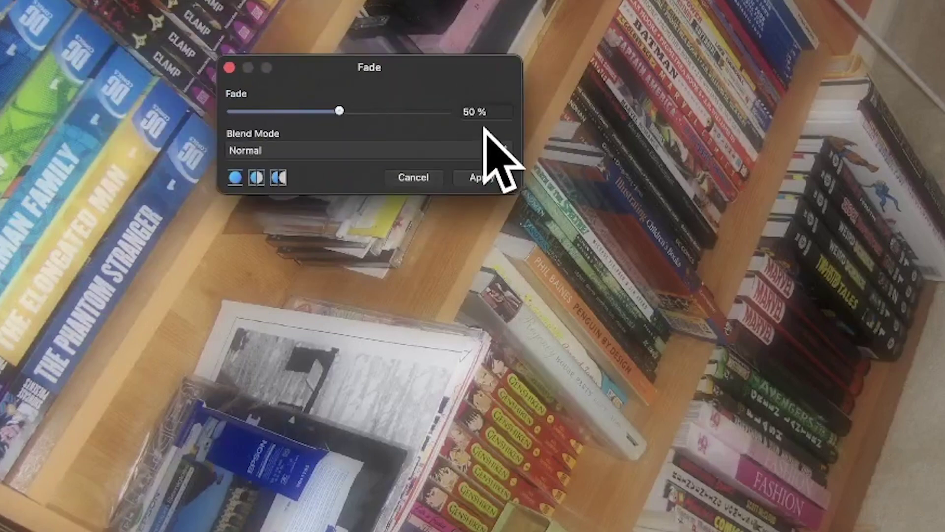
left_click_drag(344, 110, 456, 101)
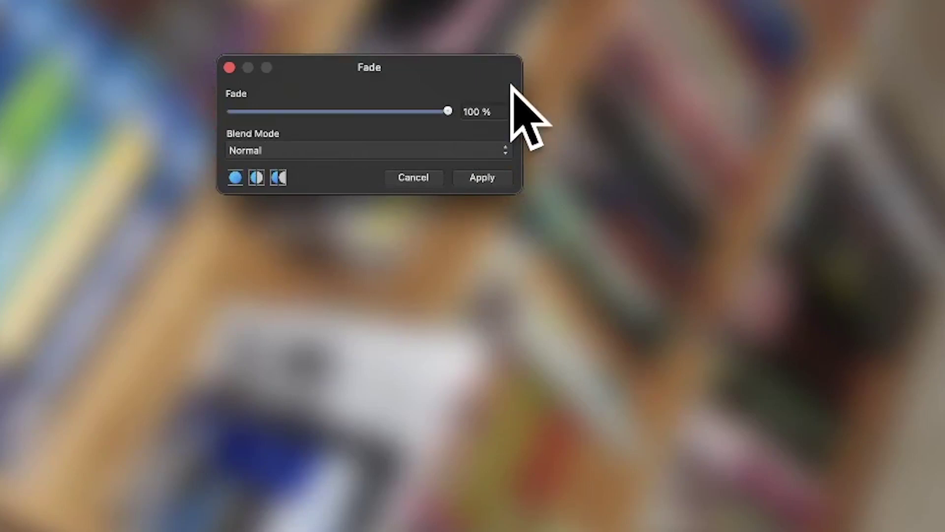
- Preview the faded blur in Colour Dodge, then in Darken blend mode
left_click(327, 148)
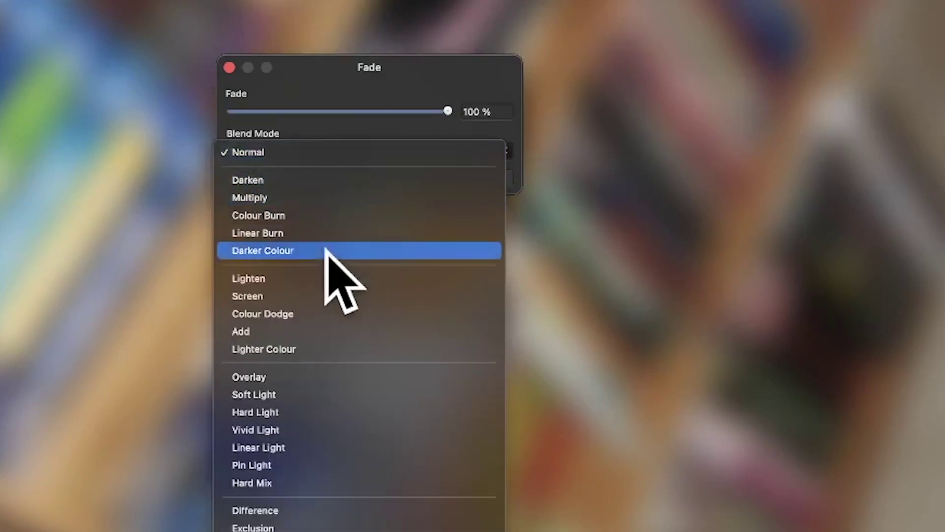
left_click(336, 314)
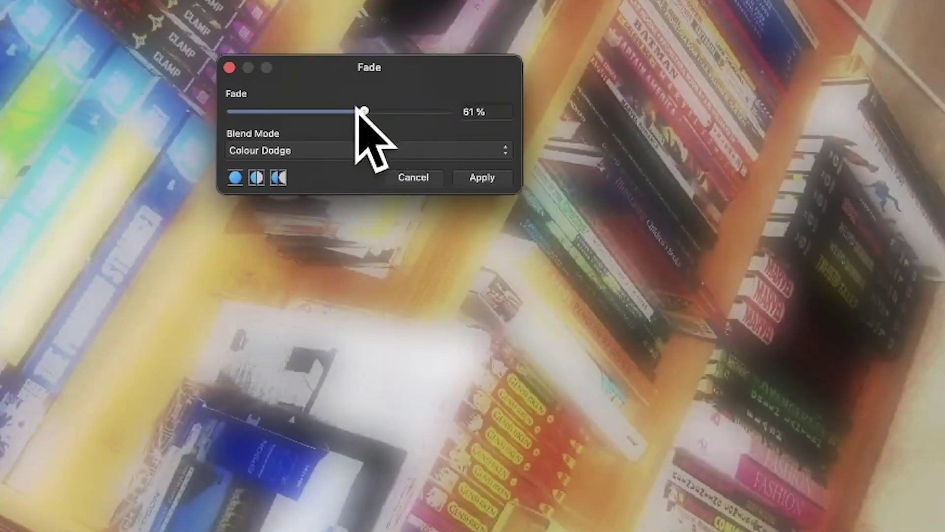
left_click(348, 149)
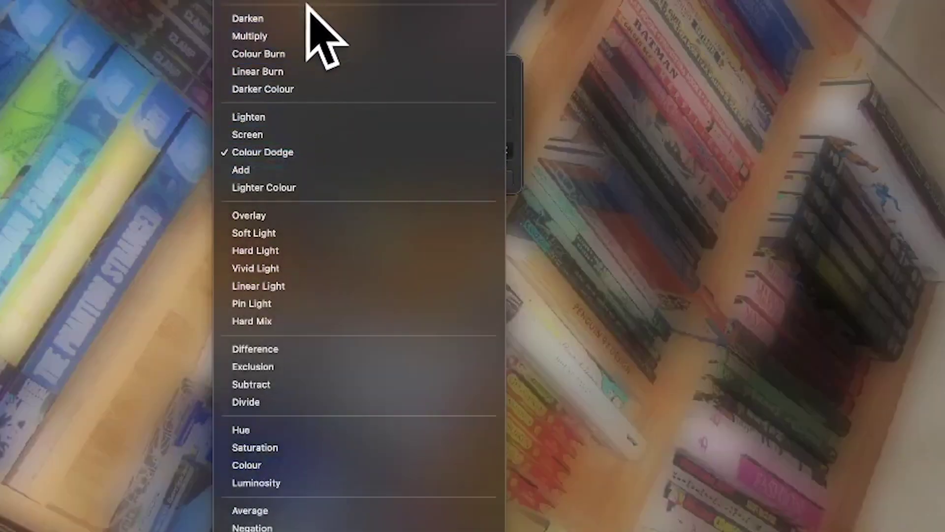
left_click(306, 17)
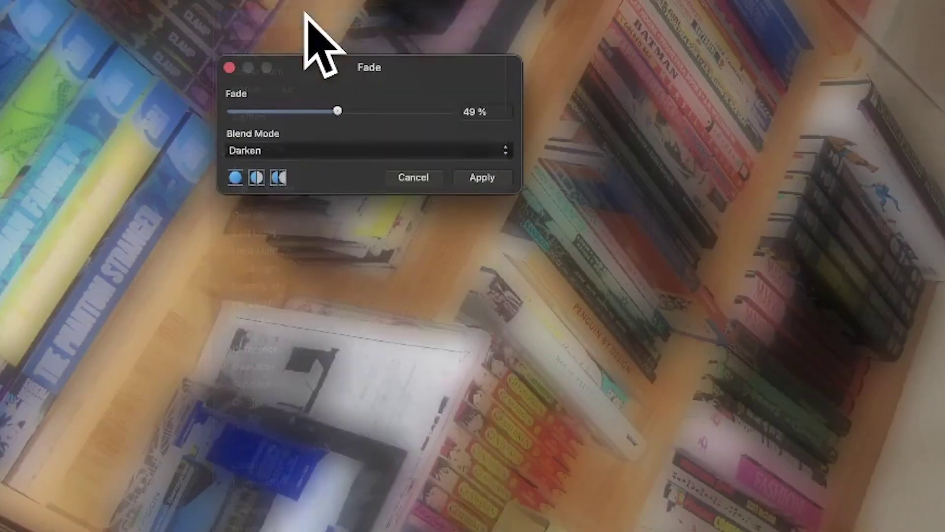
- Switch the fade blend mode to Multiply, then settle on Lighten
left_click(317, 148)
left_click(313, 166)
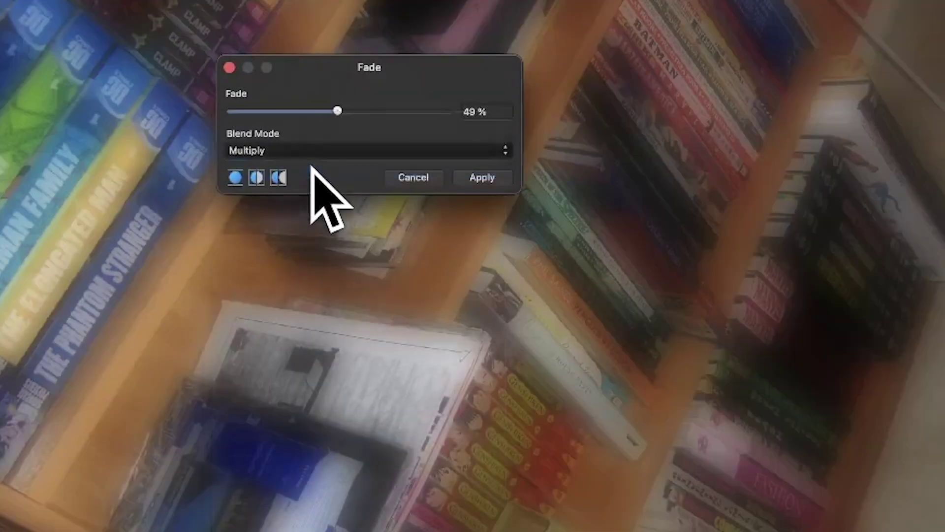
left_click(324, 149)
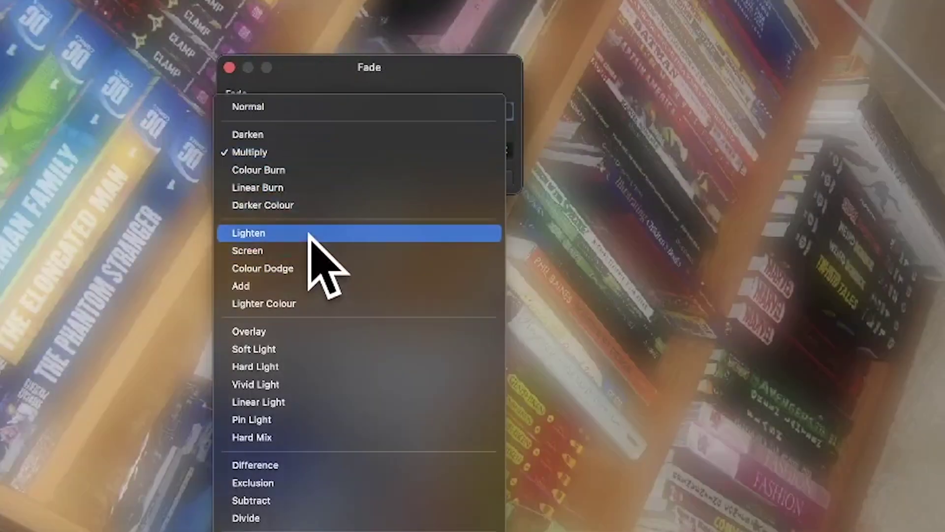
left_click(311, 230)
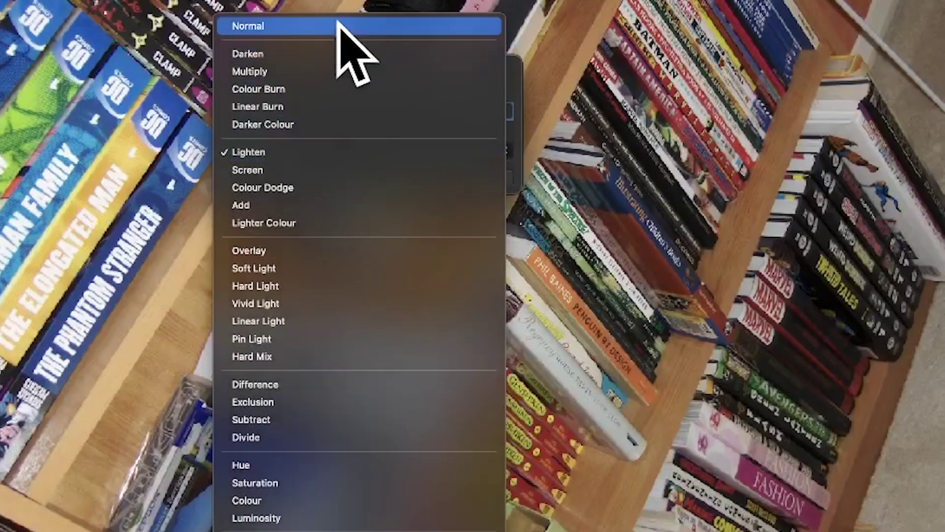
- Reset the fade blend mode to Normal, then try Darken
left_click(338, 26)
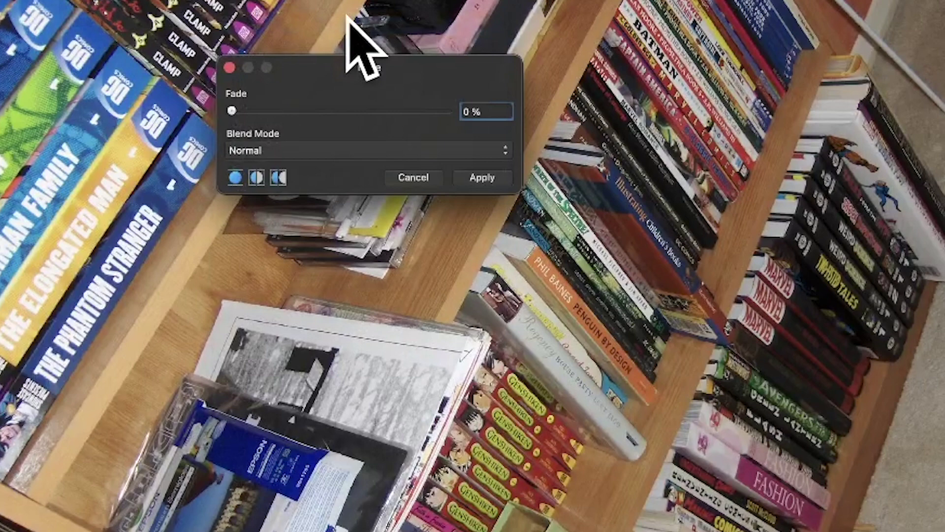
left_click(312, 153)
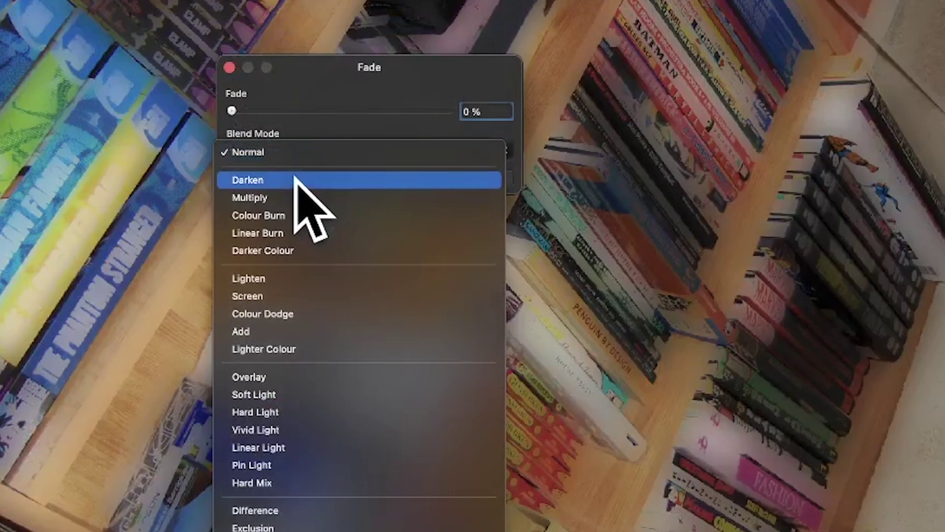
left_click(297, 180)
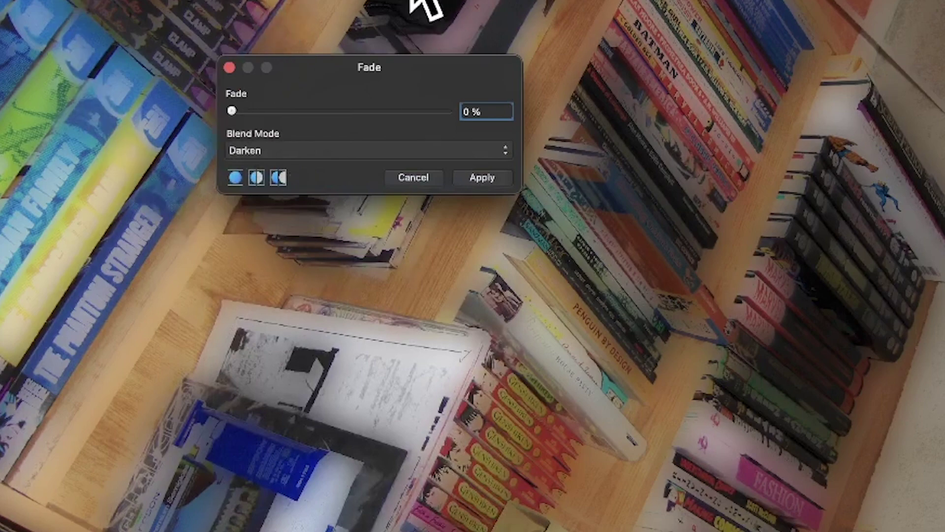
- Try Multiply for the fade, then choose Hard Mix
left_click(326, 149)
left_click(321, 168)
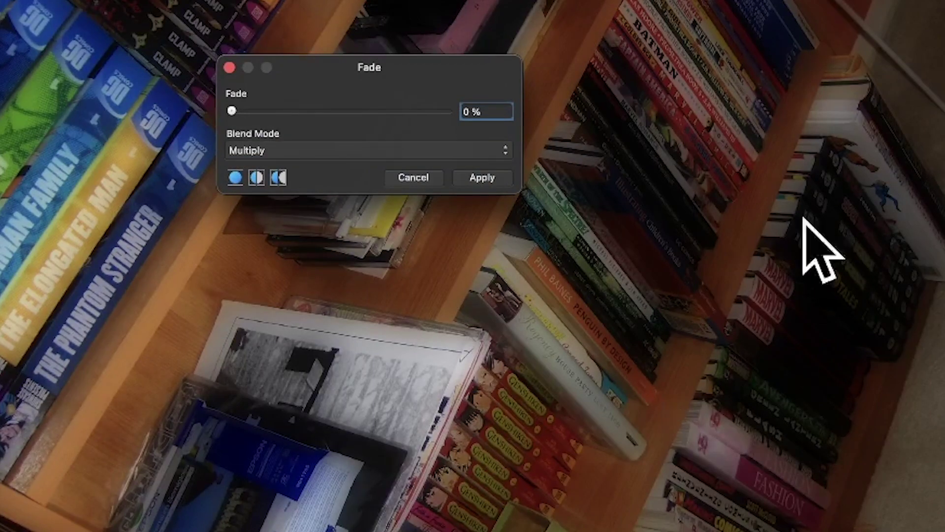
left_click(304, 151)
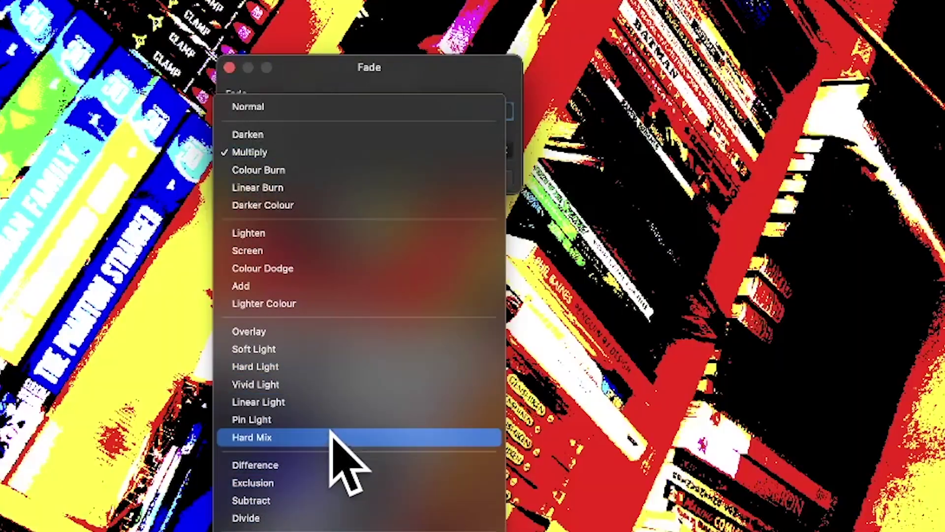
left_click(331, 437)
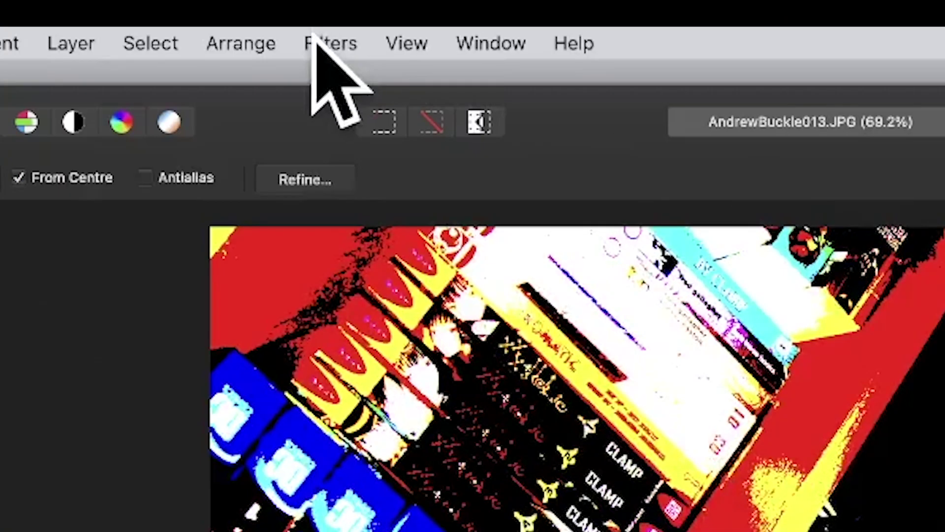
- Reopen Layer > Fade after applying Hard Mix and preview its blend modes
left_click(58, 44)
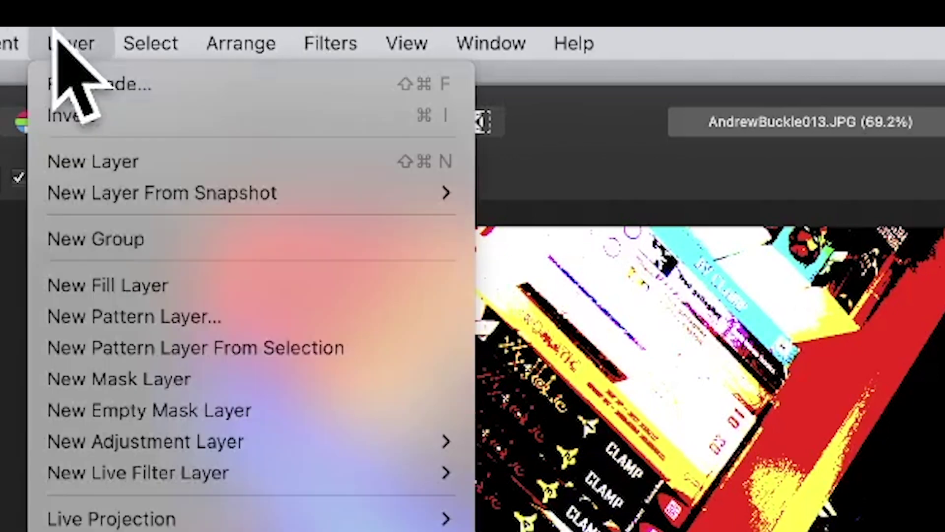
mouse_move(81, 35)
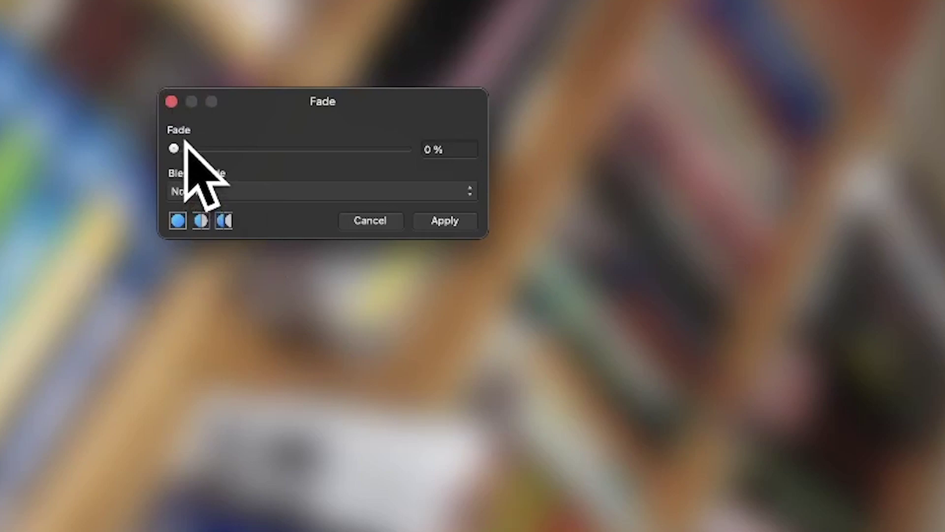
left_click(336, 196)
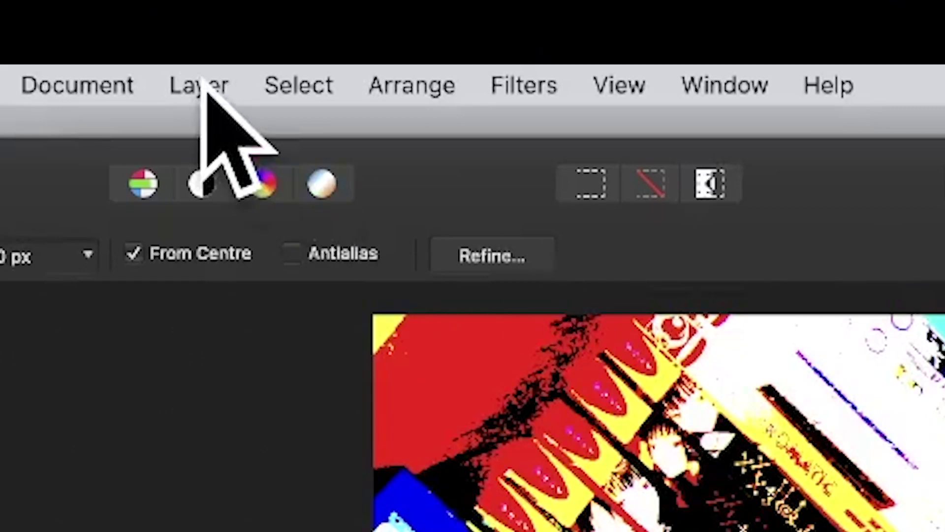
- Open the fade for the last effect, move its dialog over the photo, and set 27%
left_click(202, 83)
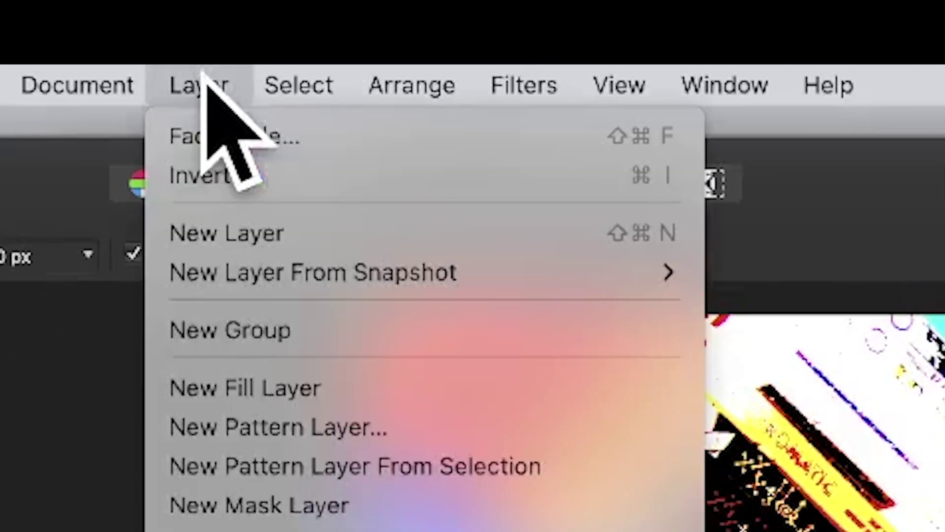
left_click(231, 125)
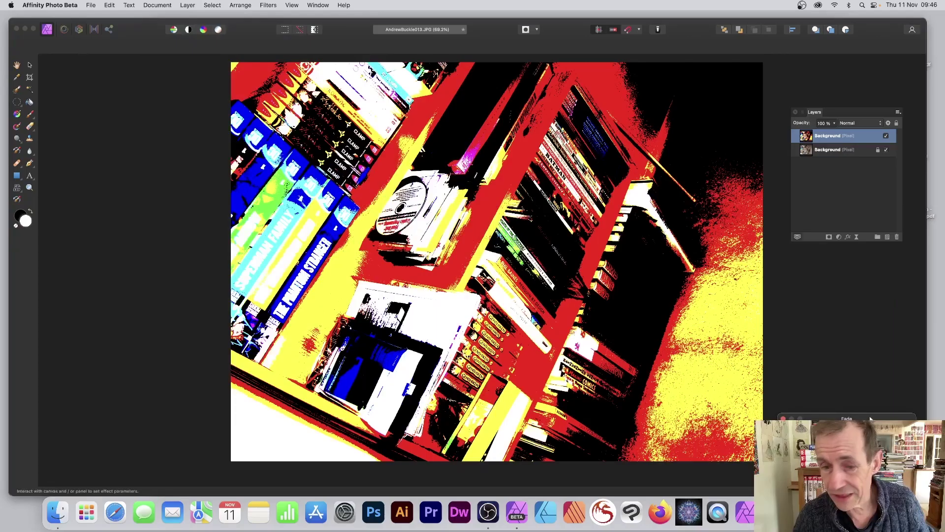
left_click_drag(870, 418, 472, 177)
left_click_drag(423, 196, 409, 195)
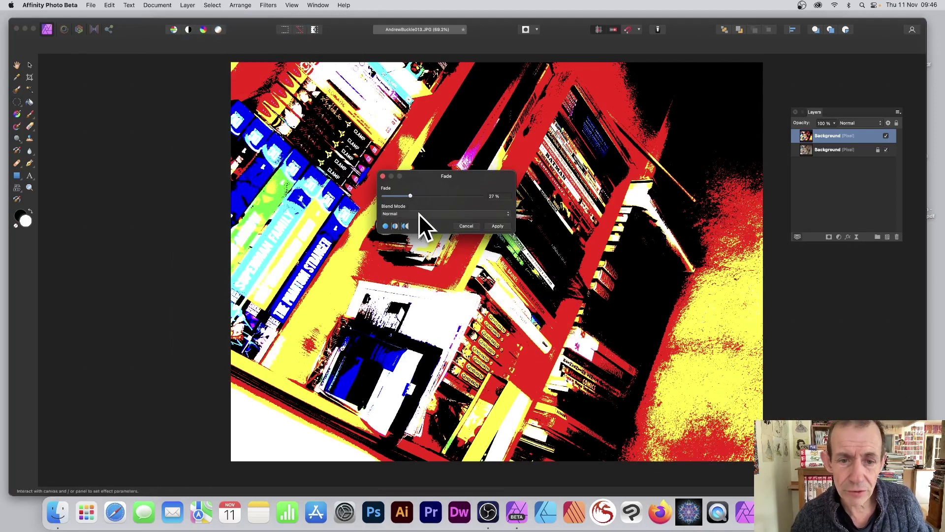
- Set the fade blend mode to Linear Burn at 67% and close the dialog
left_click(418, 214)
left_click(412, 249)
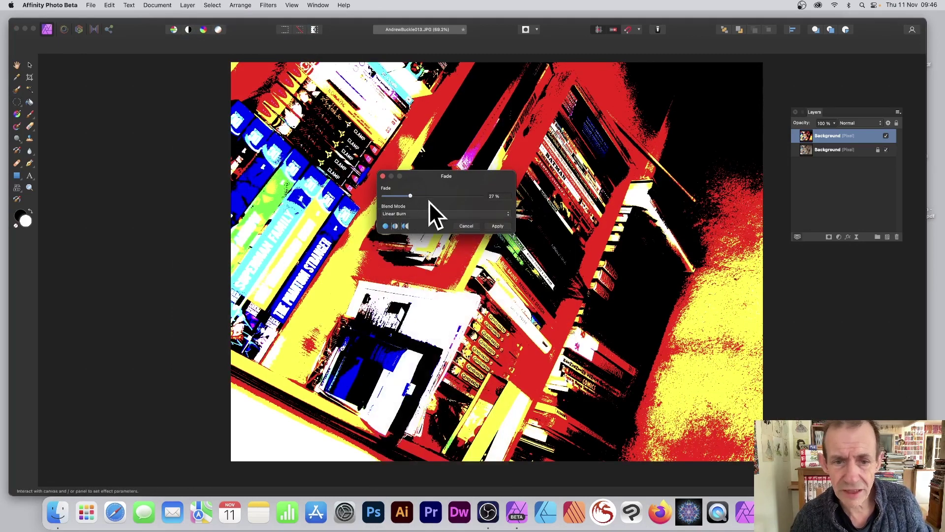
left_click(449, 196)
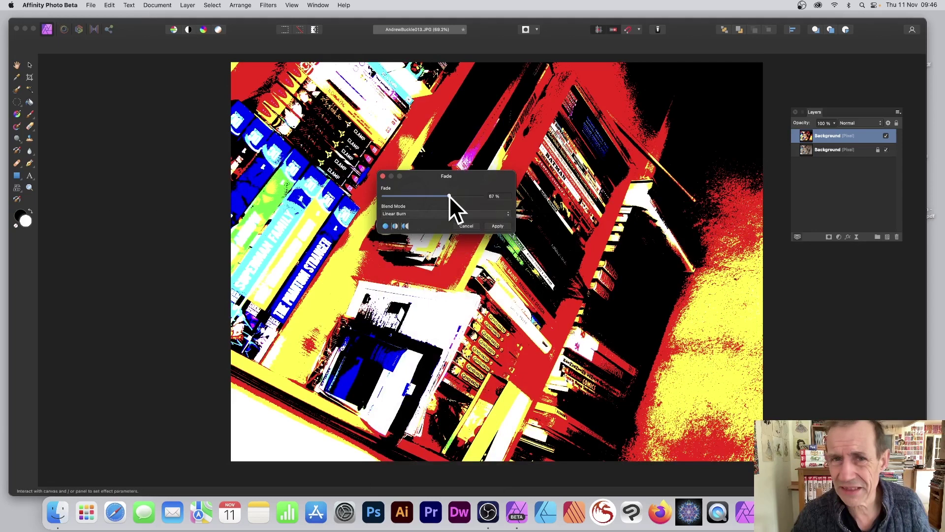
left_click(473, 226)
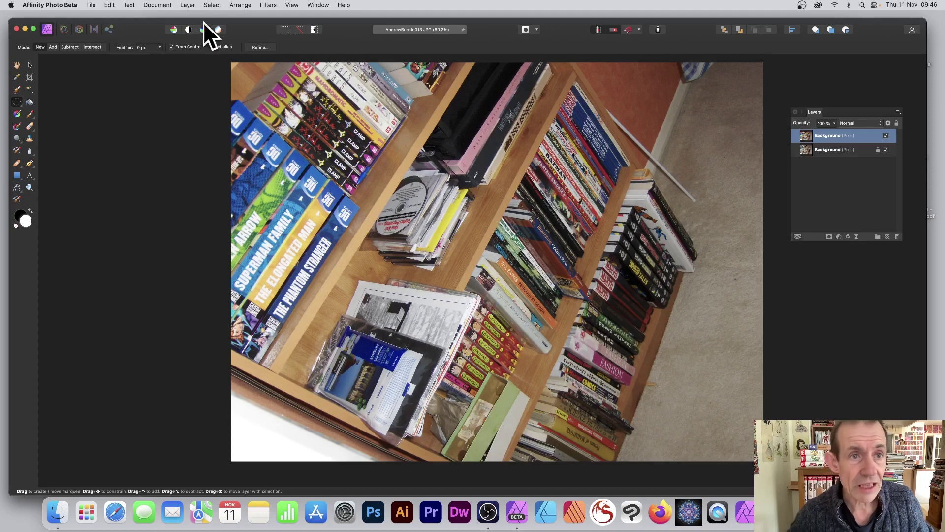
- Reapply the Gaussian Blur to the whole photo with Filters > Repeat Gaussian Blur
left_click(269, 6)
left_click(276, 18)
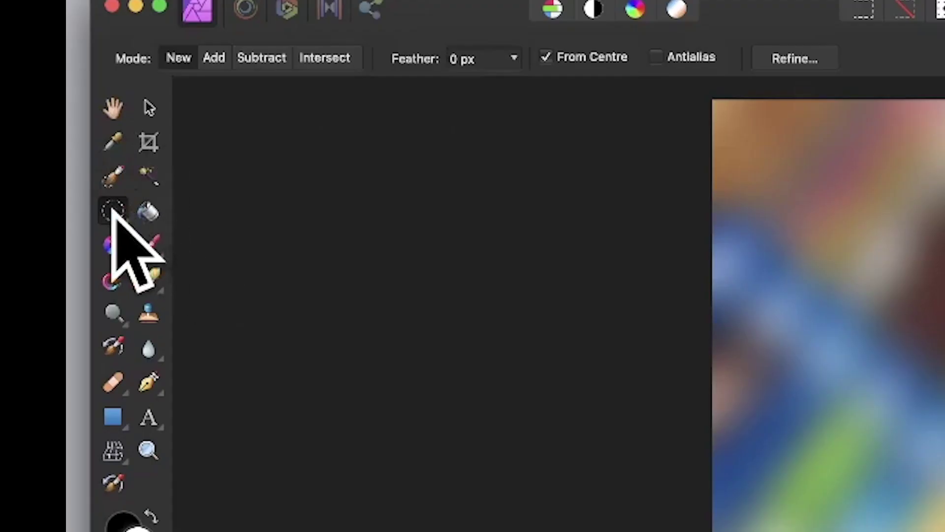
- Switch to the Rectangular Marquee Tool to select the central area
left_click(113, 210)
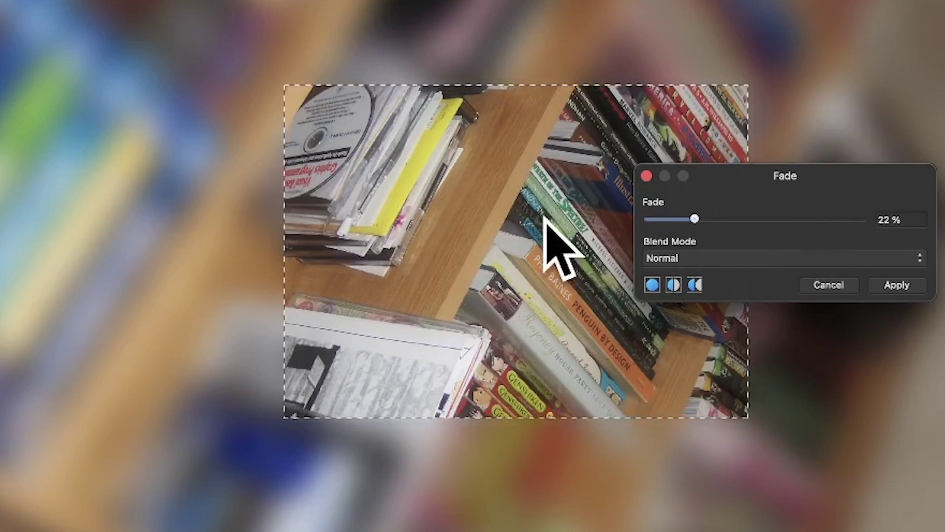
- Keep the Normal fade blend mode and apply the 22% fade
left_click(701, 258)
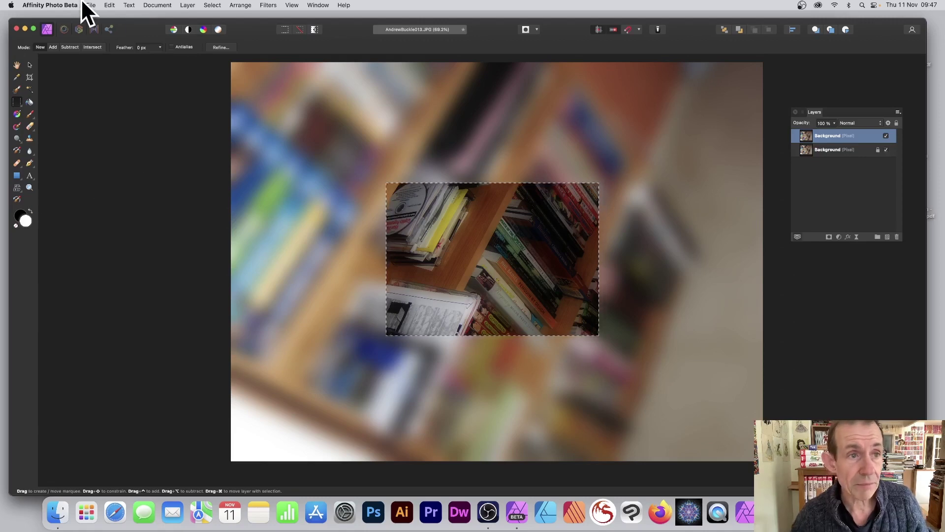
left_click(109, 6)
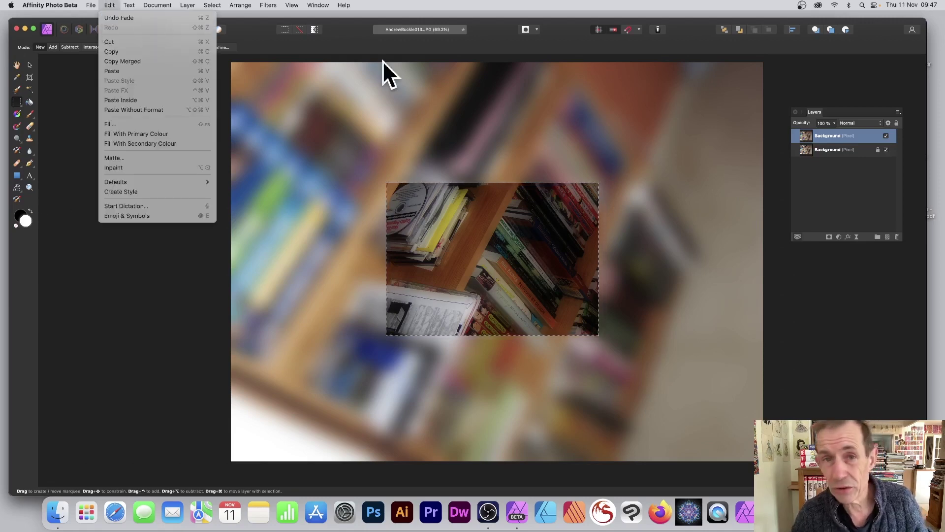
left_click(422, 84)
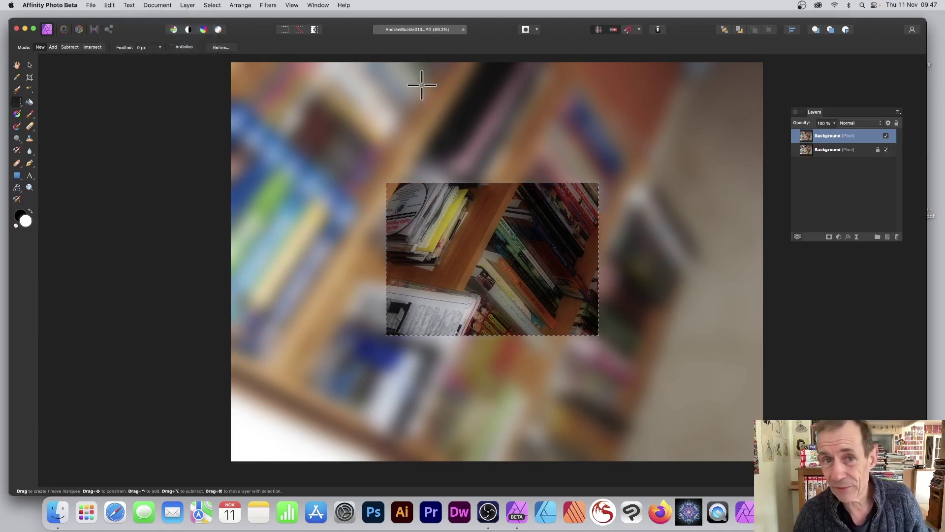